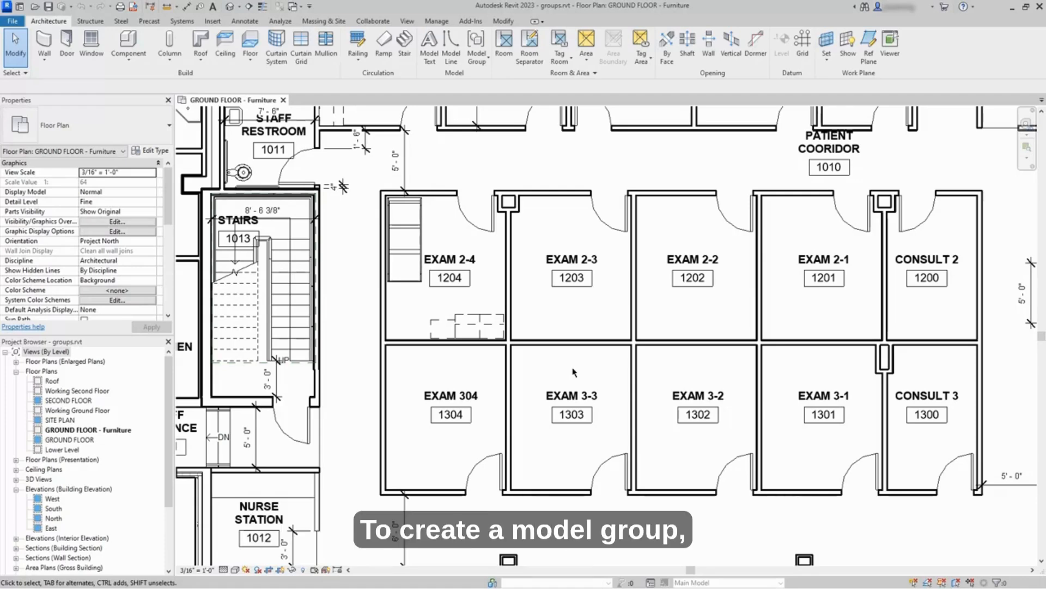
# Step: Group the casework and bed in Exam 2-4 into a new model group named Exam Room
pyautogui.scroll(4, 414, 305)
pyautogui.moveTo(443, 311); pyautogui.dragTo(480, 352, button='middle')
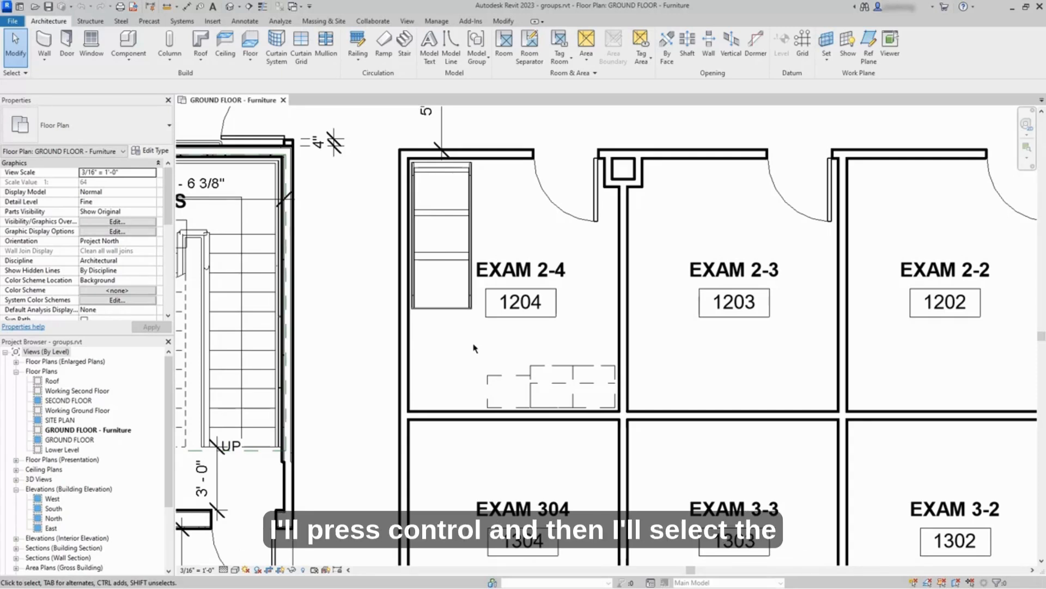
pyautogui.keyDown('ctrl'); pyautogui.click(515, 375); pyautogui.keyUp('ctrl')
pyautogui.keyDown('ctrl'); pyautogui.click(464, 307); pyautogui.keyUp('ctrl')
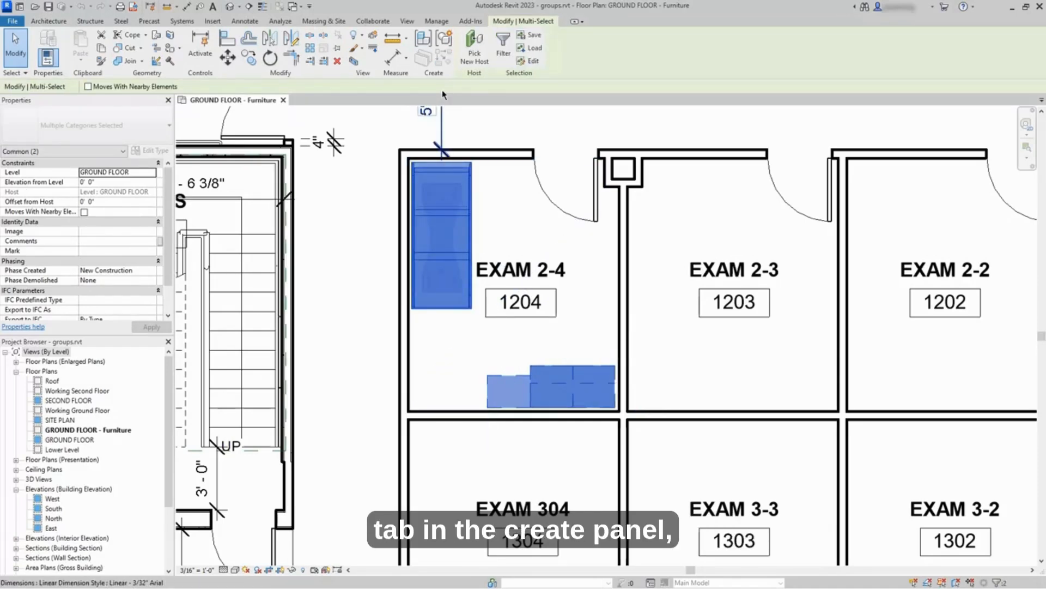
pyautogui.click(446, 41)
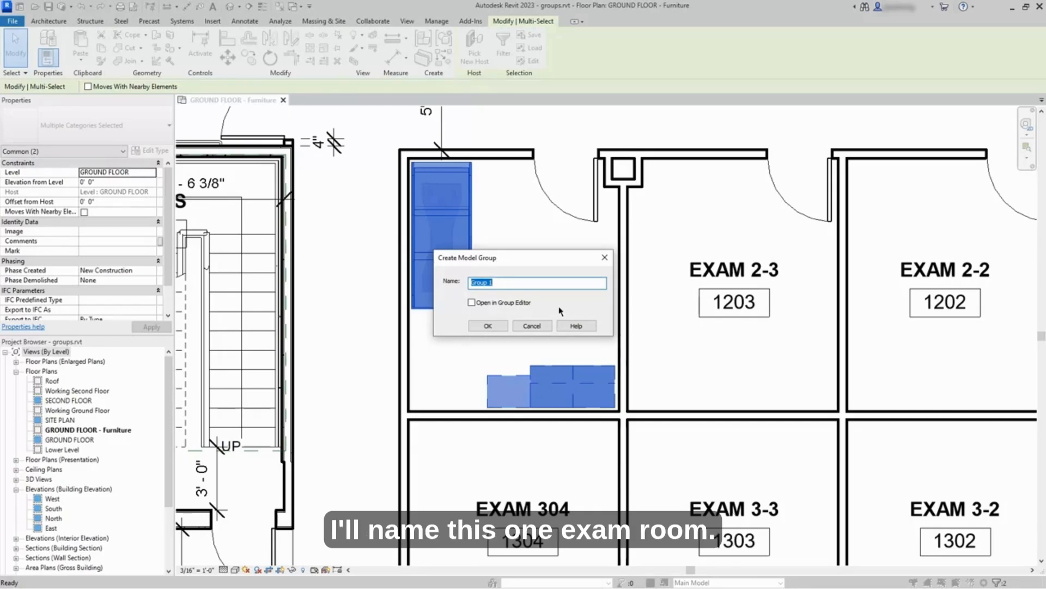
pyautogui.write('Exam Room')
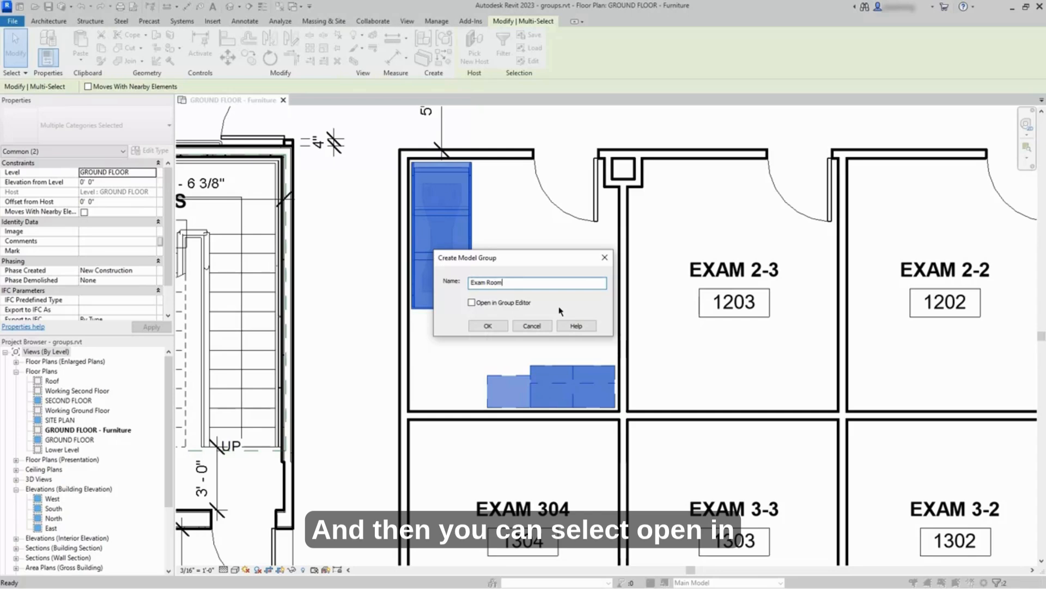
pyautogui.click(488, 326)
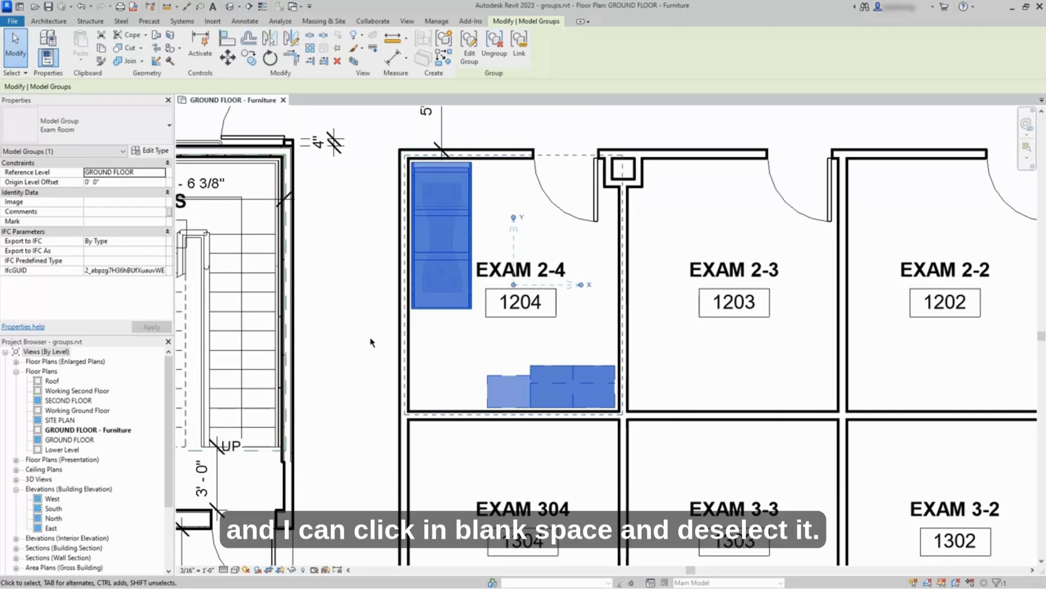
# Step: Move the Exam Room group's origin point to the room's lower-left corner
pyautogui.click(355, 326)
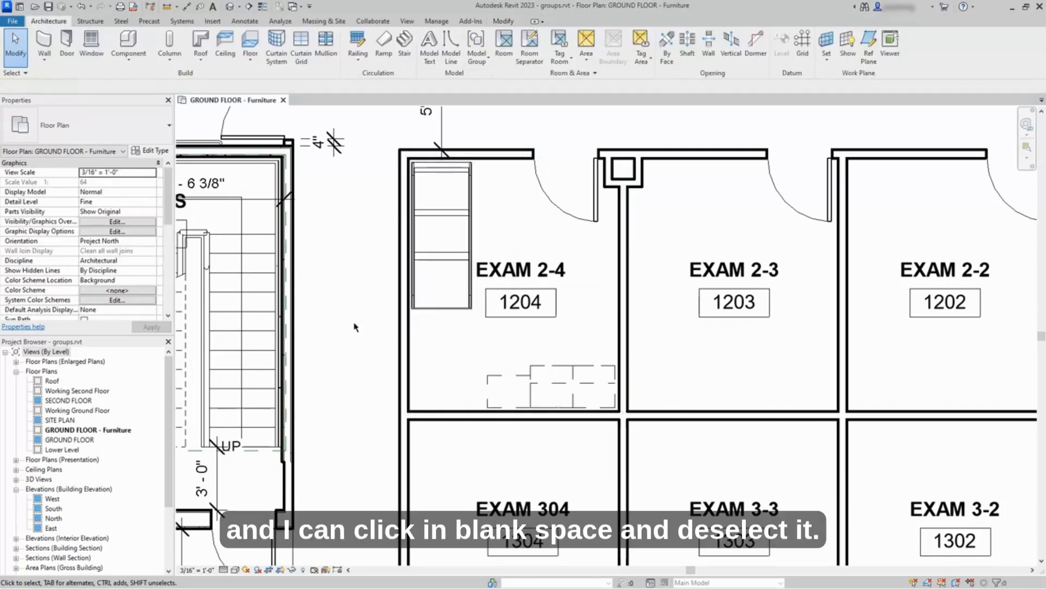
pyautogui.click(541, 368)
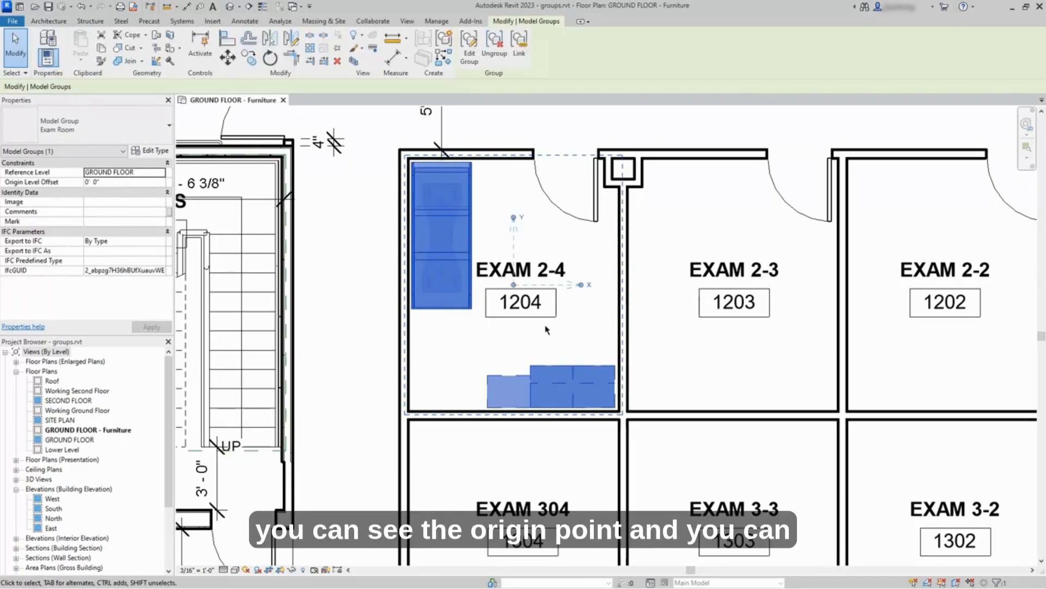
pyautogui.moveTo(516, 289); pyautogui.dragTo(408, 412)
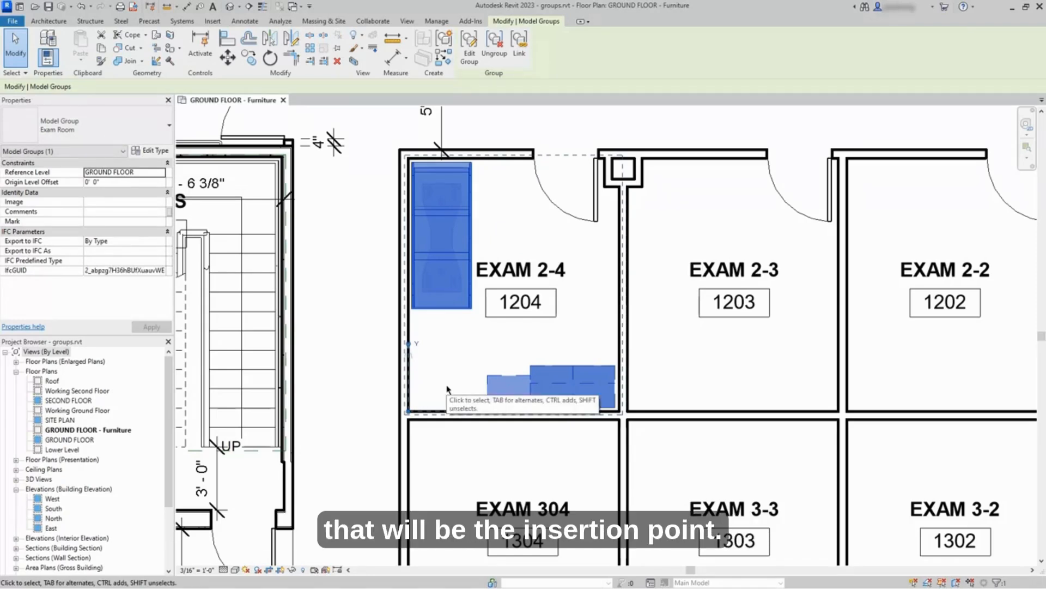
pyautogui.click(368, 358)
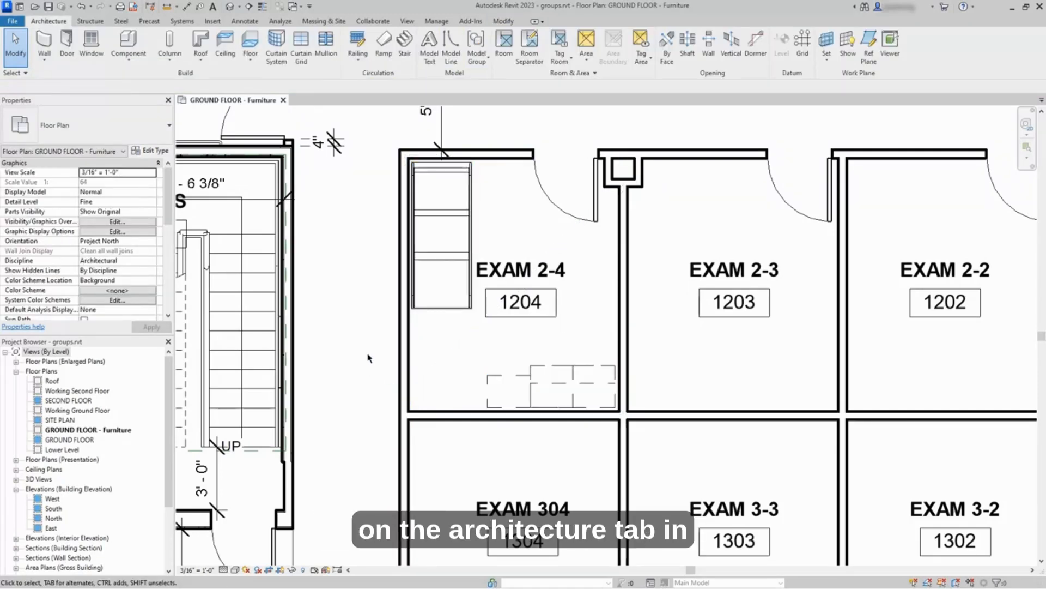
# Step: Place an Exam Room group instance in Exam 2-3, aligned to the room's lower-left corner
pyautogui.click(483, 70)
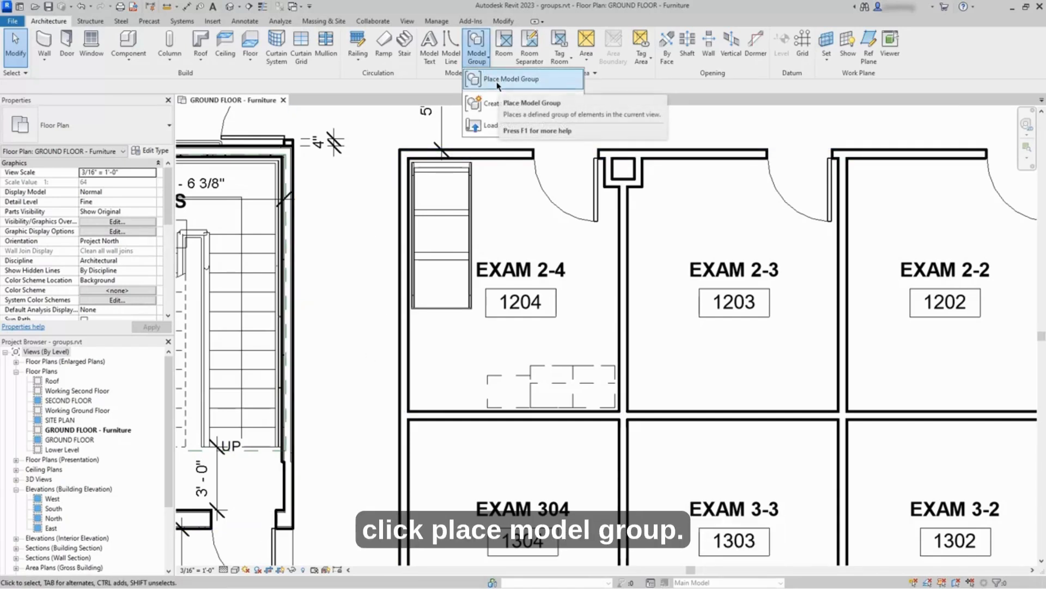
pyautogui.click(498, 80)
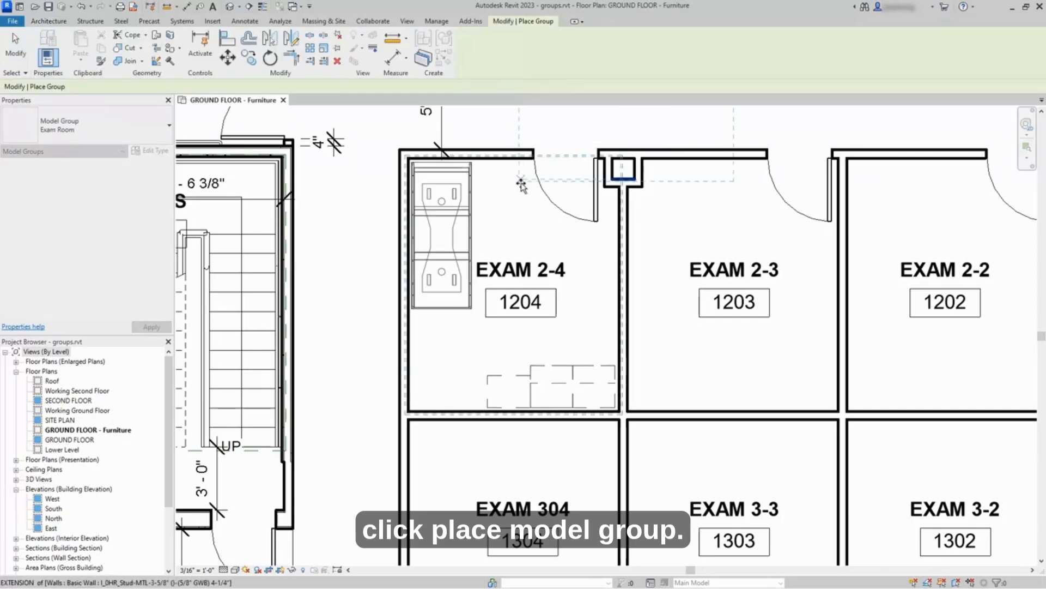
pyautogui.scroll(-2, 517, 257)
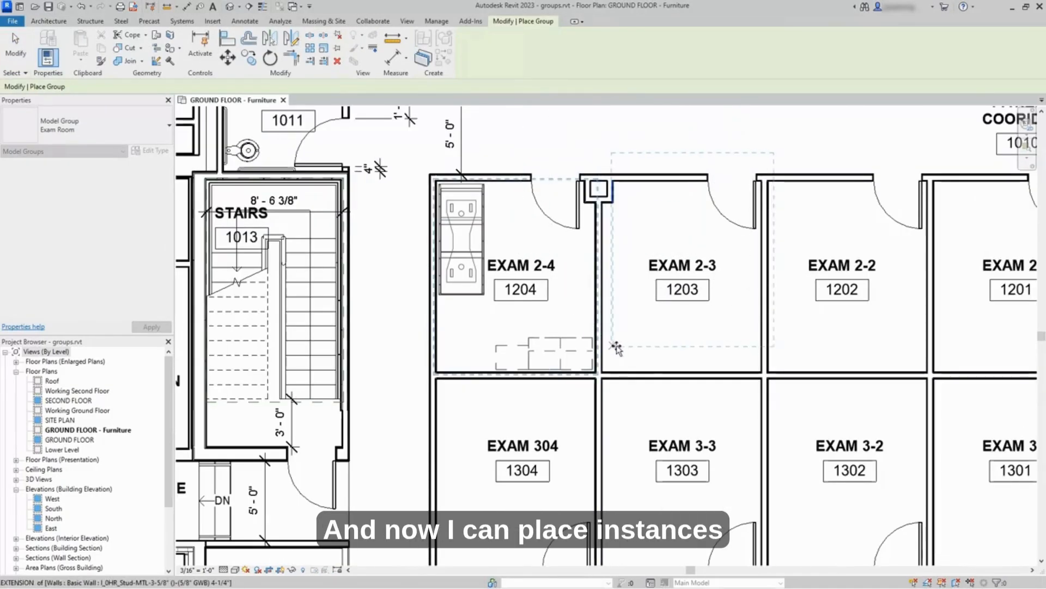
pyautogui.scroll(1, 621, 348)
pyautogui.scroll(1, 622, 348)
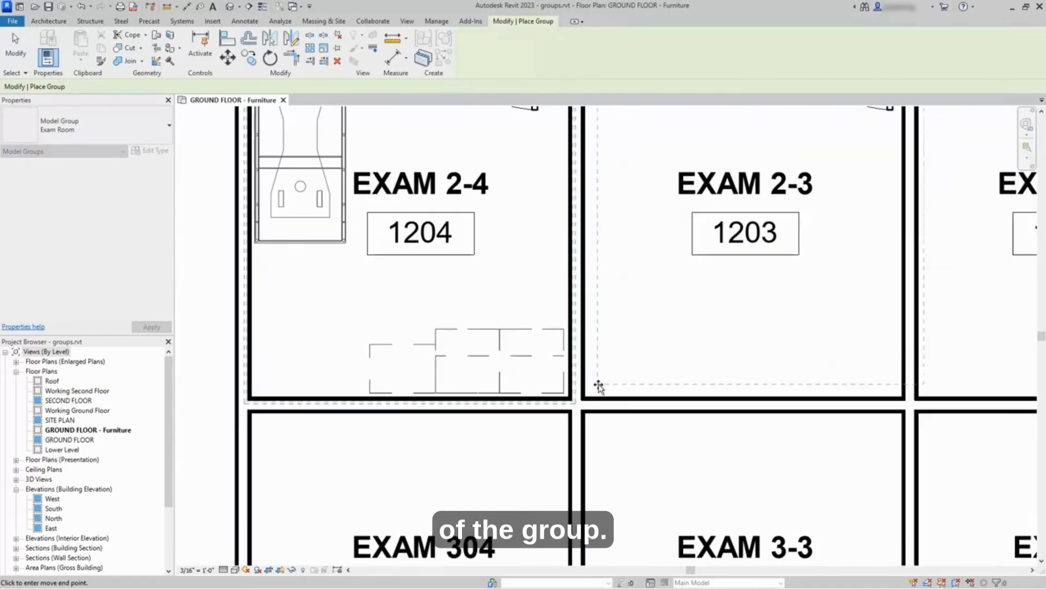
pyautogui.click(584, 399)
# Step: Place further Exam Room instances in Exam 2-2 and Exam 2-1, then end the placement
pyautogui.scroll(-3, 622, 382)
pyautogui.moveTo(679, 351); pyautogui.dragTo(435, 371, button='middle')
pyautogui.scroll(1, 637, 353)
pyautogui.scroll(-1, 435, 370)
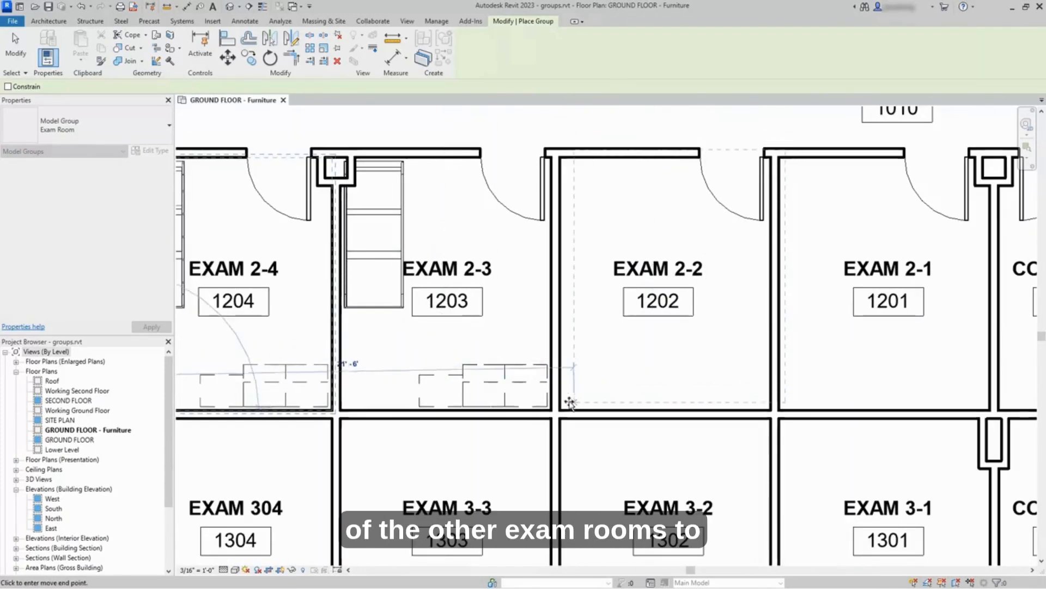
pyautogui.click(560, 410)
pyautogui.click(805, 394)
pyautogui.scroll(-2, 805, 394)
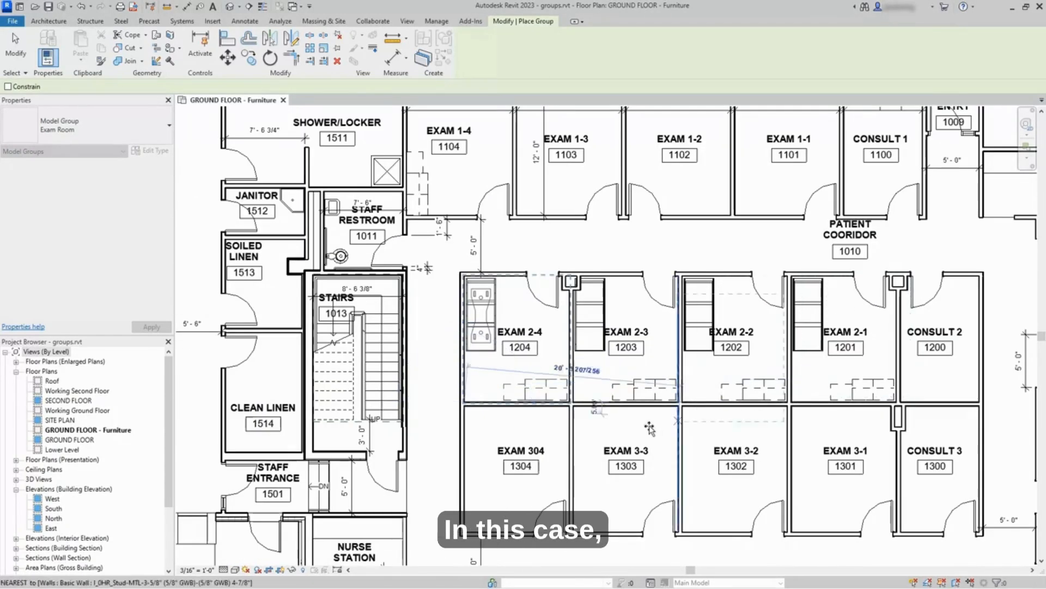
pyautogui.moveTo(569, 428); pyautogui.dragTo(610, 364, button='middle')
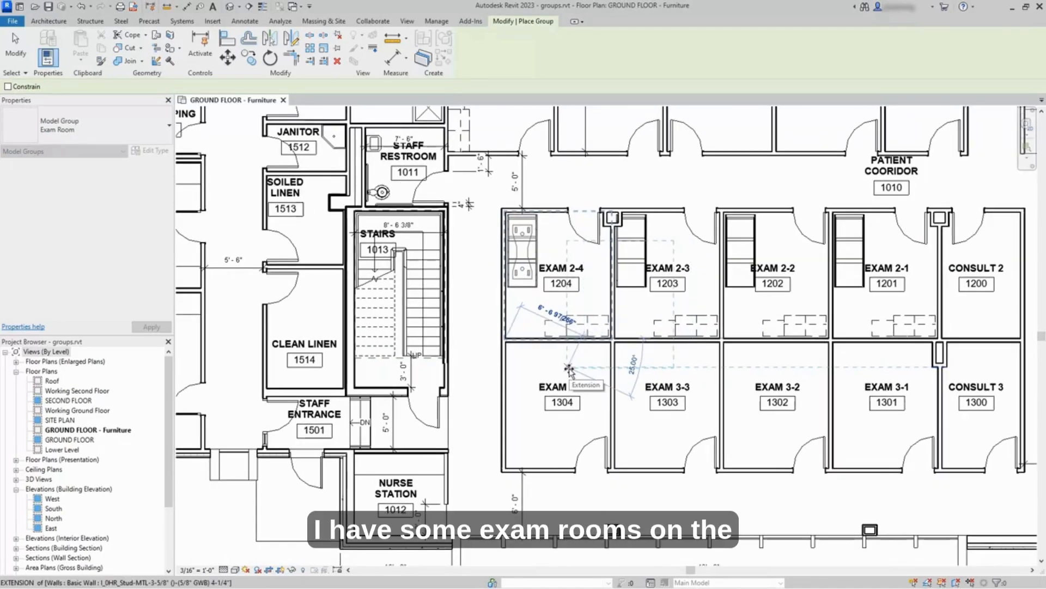
pyautogui.scroll(1, 551, 372)
pyautogui.click(543, 321)
pyautogui.scroll(1, 579, 320)
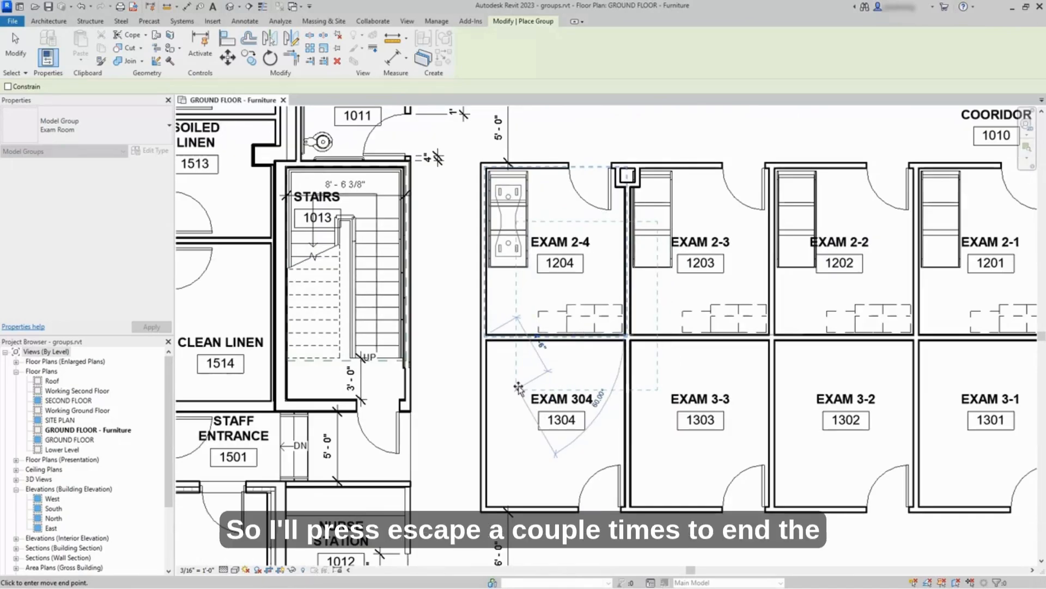
pyautogui.press('Escape')
pyautogui.press('Escape')
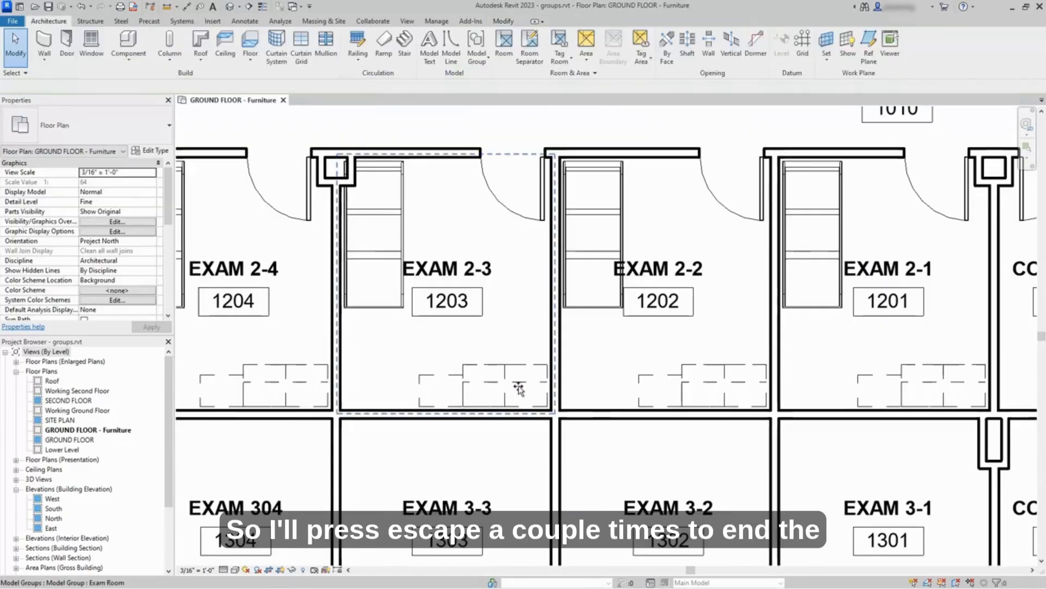
# Step: Mirror a copy of the Exam 2-4 group into Exam 304 about the centerline of the wall between them
pyautogui.scroll(-4, 651, 361)
pyautogui.moveTo(519, 416); pyautogui.dragTo(577, 379, button='middle')
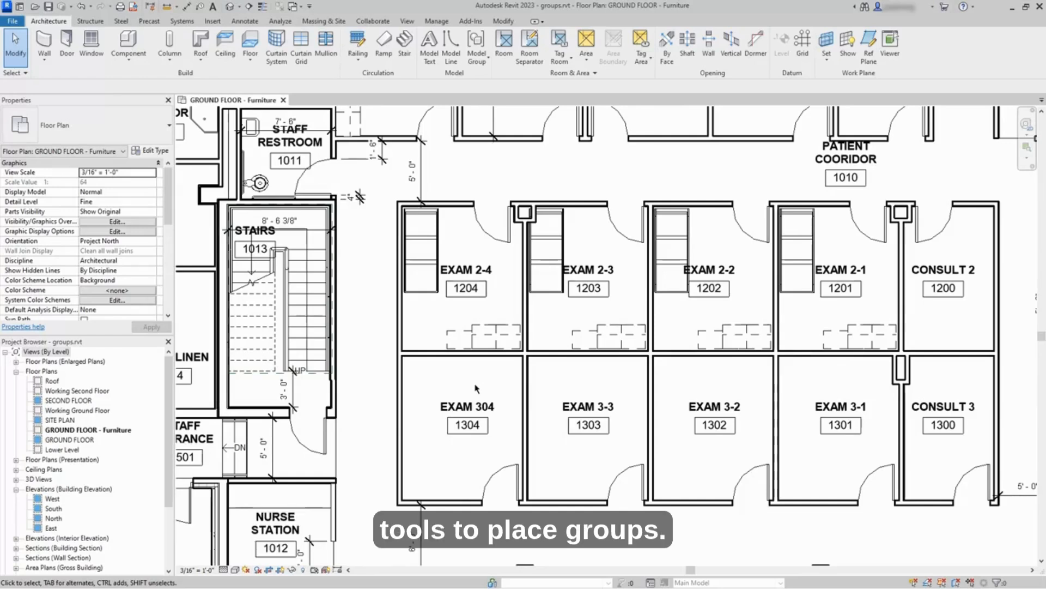
pyautogui.click(489, 335)
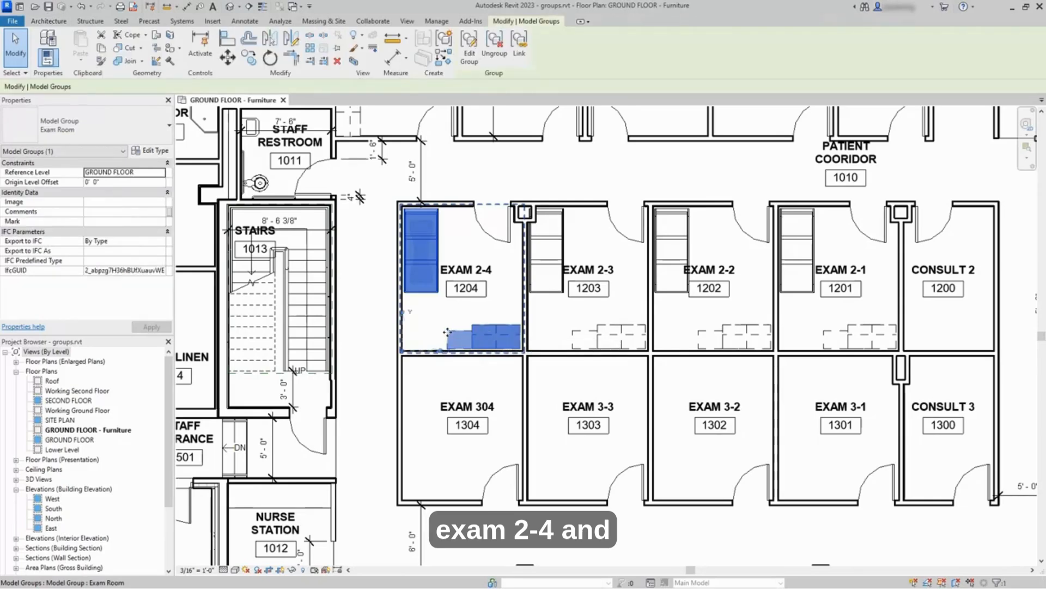
pyautogui.scroll(3, 443, 331)
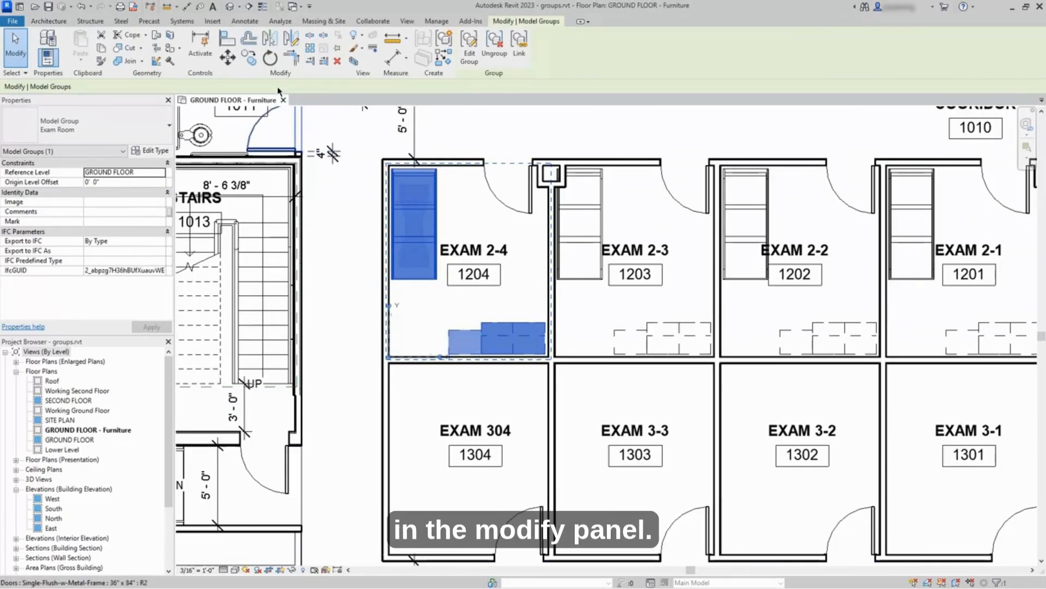
pyautogui.click(269, 48)
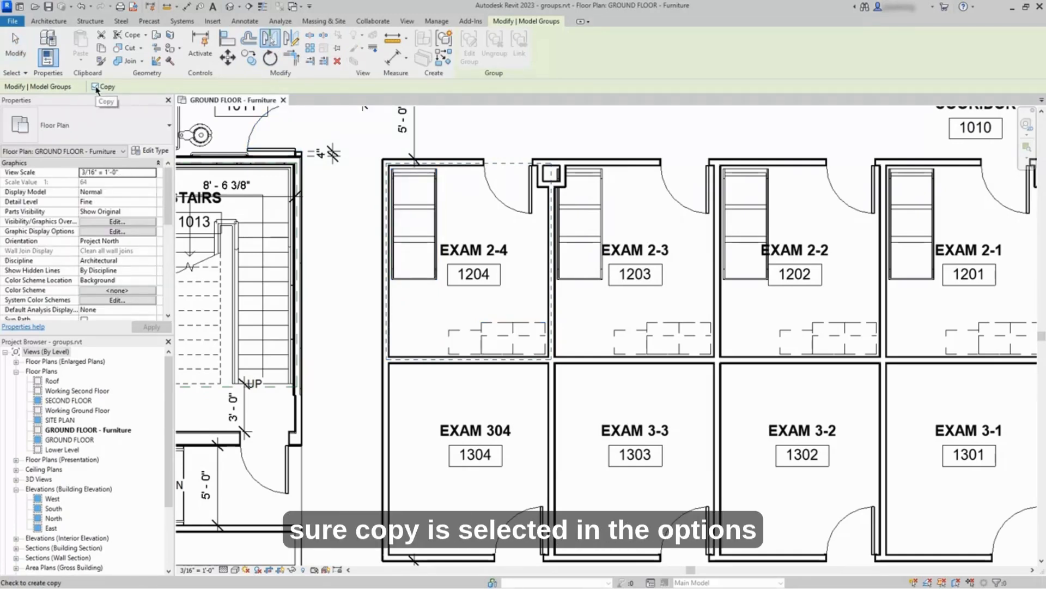
pyautogui.scroll(4, 455, 401)
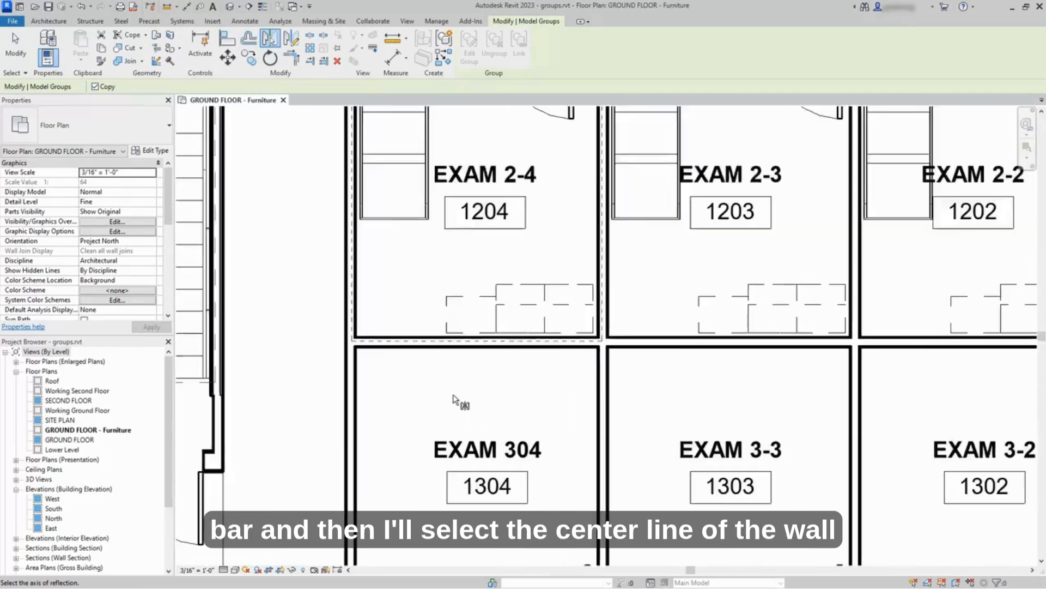
pyautogui.click(479, 331)
pyautogui.scroll(-5, 489, 389)
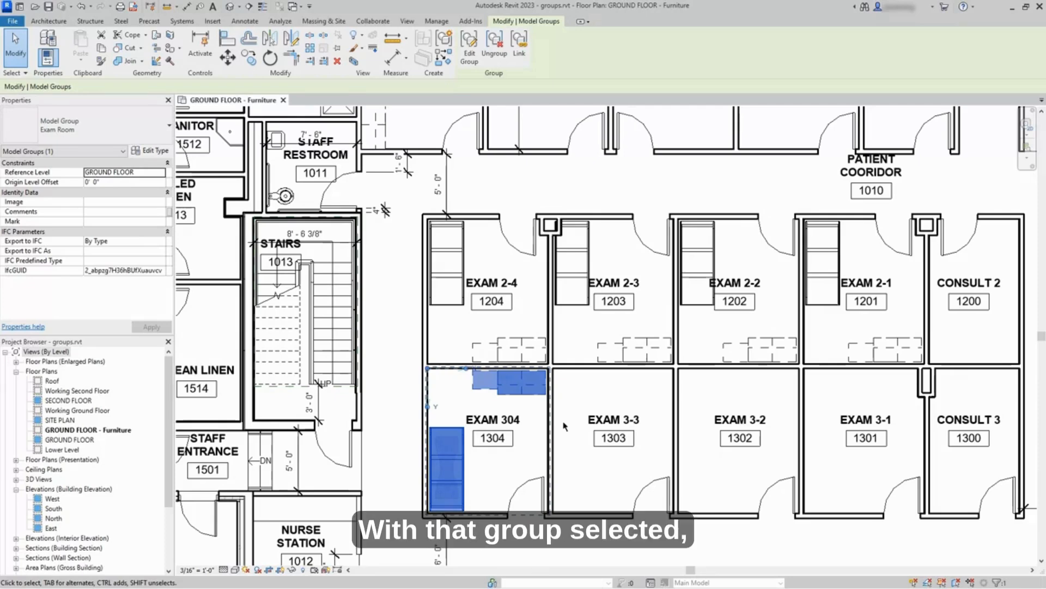
# Step: Copy the Exam 304 group, with Multiple on, into Exam 3-3, Exam 3-2 and Exam 3-1
pyautogui.scroll(2, 566, 424)
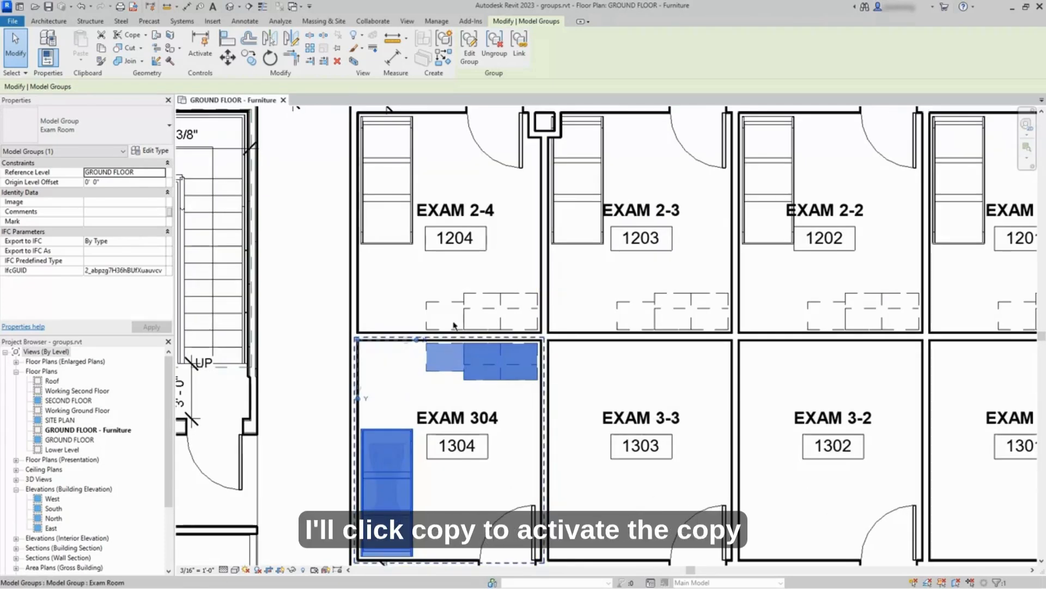
pyautogui.click(252, 65)
pyautogui.moveTo(525, 407); pyautogui.dragTo(532, 306, button='middle')
pyautogui.scroll(3, 549, 466)
pyautogui.click(550, 450)
pyautogui.scroll(-2, 550, 449)
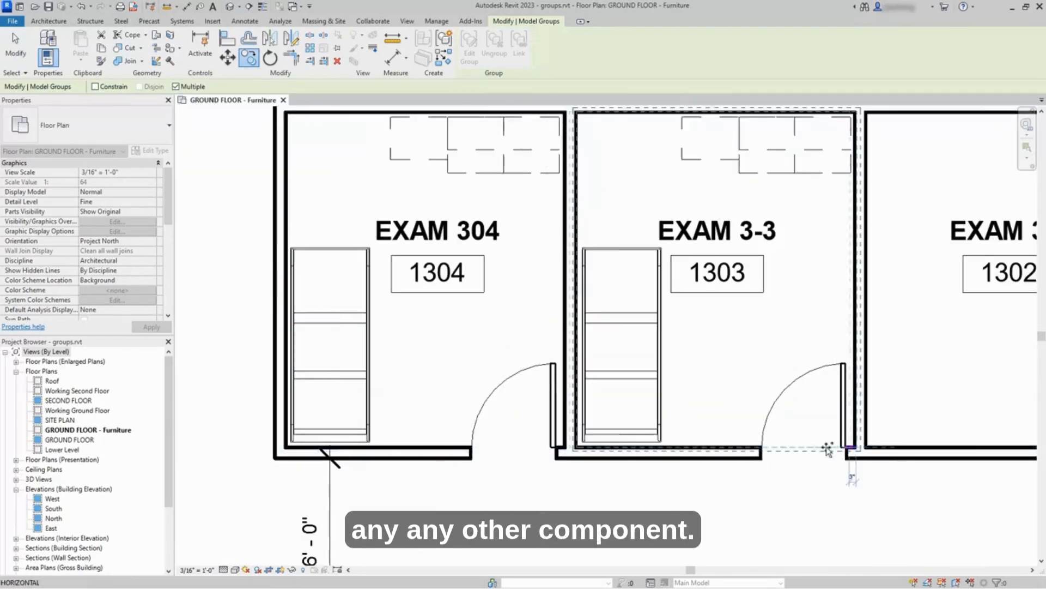
pyautogui.scroll(-2, 856, 450)
pyautogui.moveTo(834, 435); pyautogui.dragTo(600, 440, button='middle')
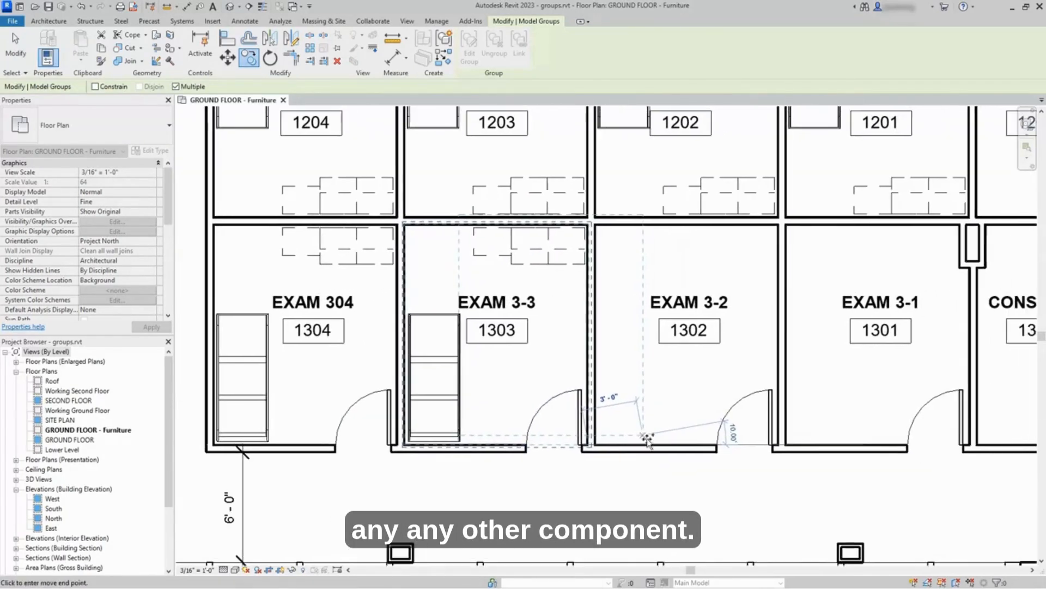
pyautogui.click(779, 445)
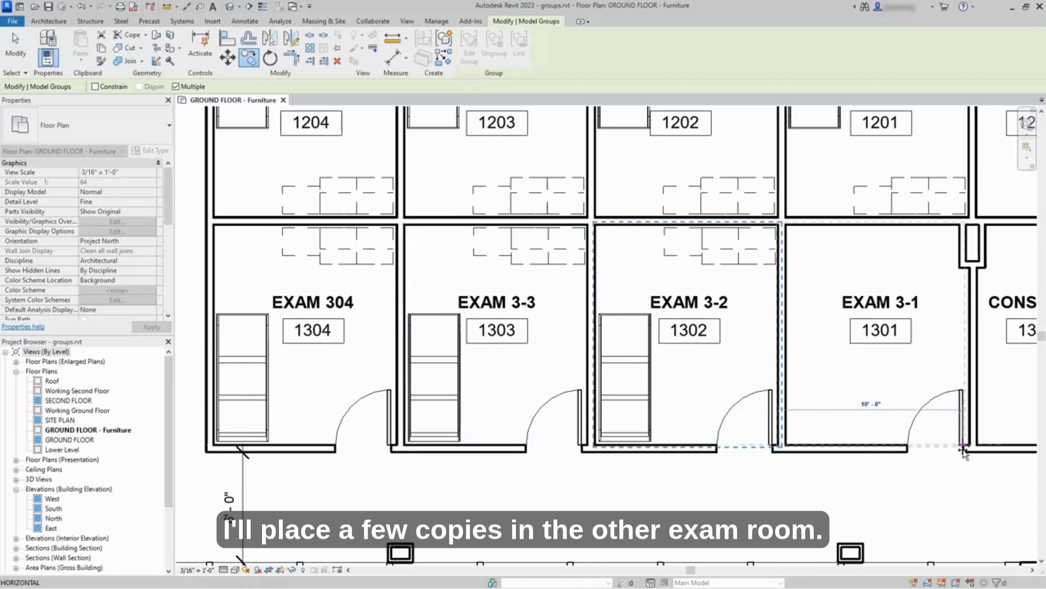
pyautogui.click(972, 446)
pyautogui.scroll(-2, 875, 469)
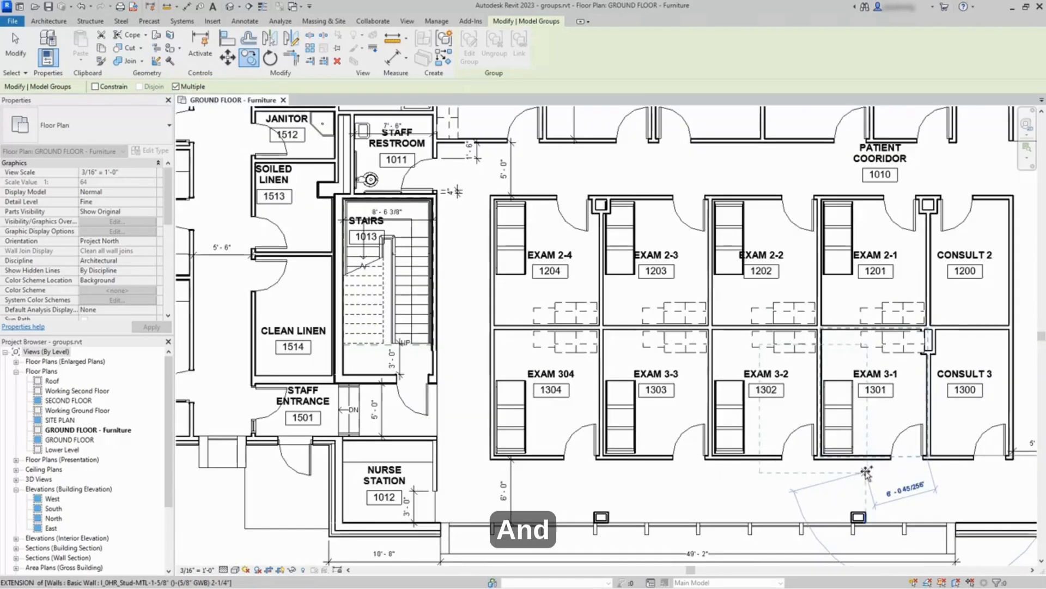
pyautogui.press('Escape')
pyautogui.press('Escape')
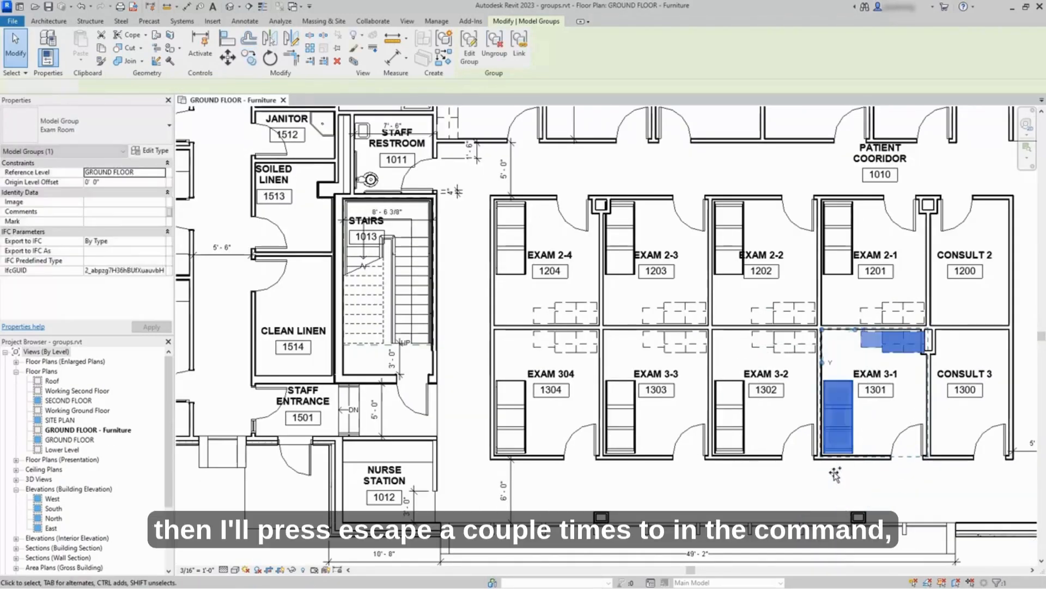
# Step: Open the Exam 304 group in group edit mode, then cancel the edit without changes
pyautogui.moveTo(761, 484); pyautogui.dragTo(721, 494, button='middle')
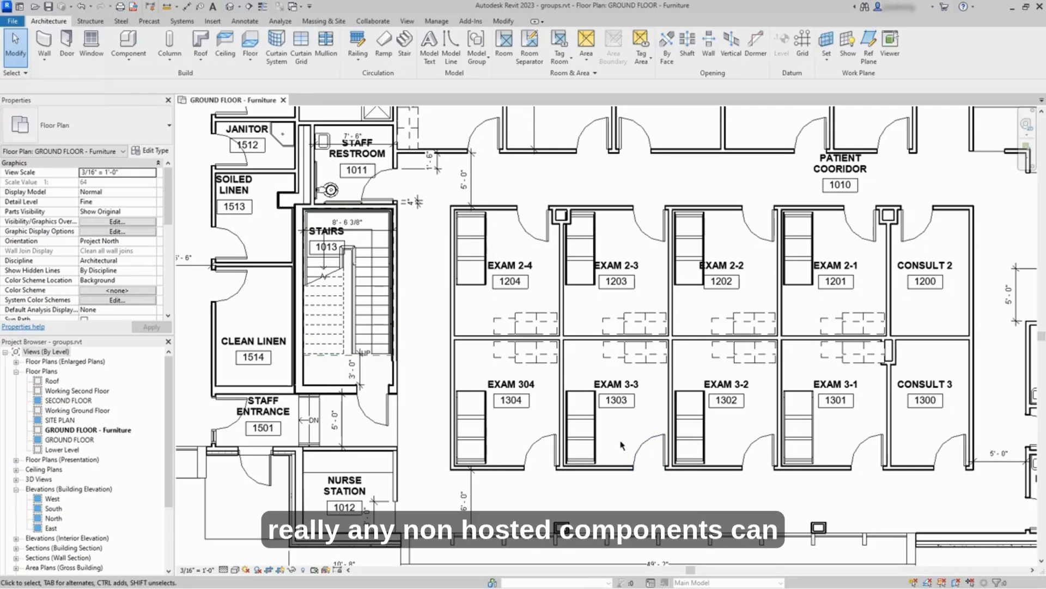
pyautogui.scroll(2, 622, 445)
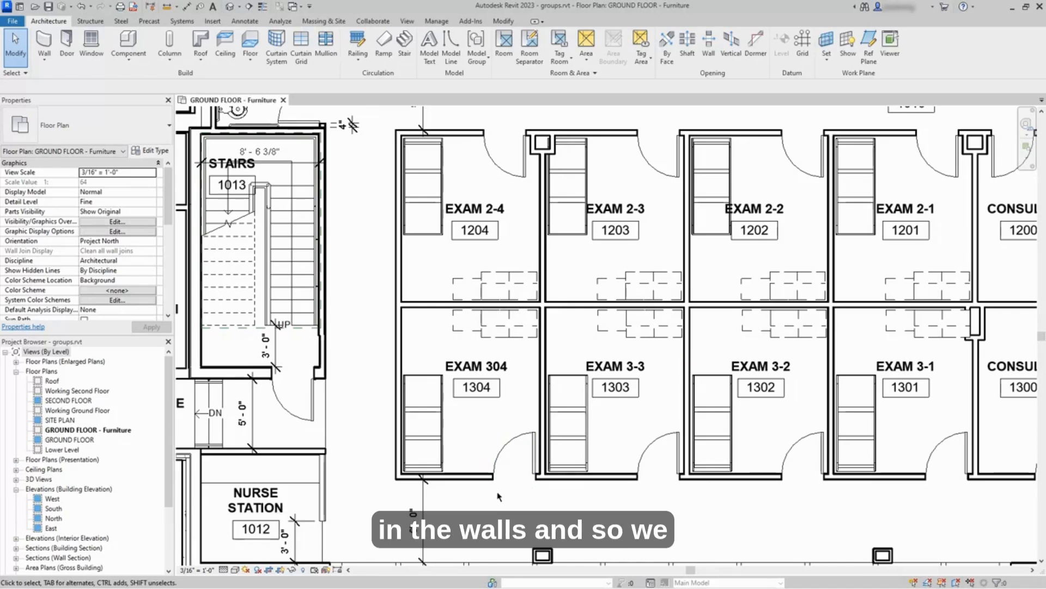
pyautogui.scroll(-1, 501, 442)
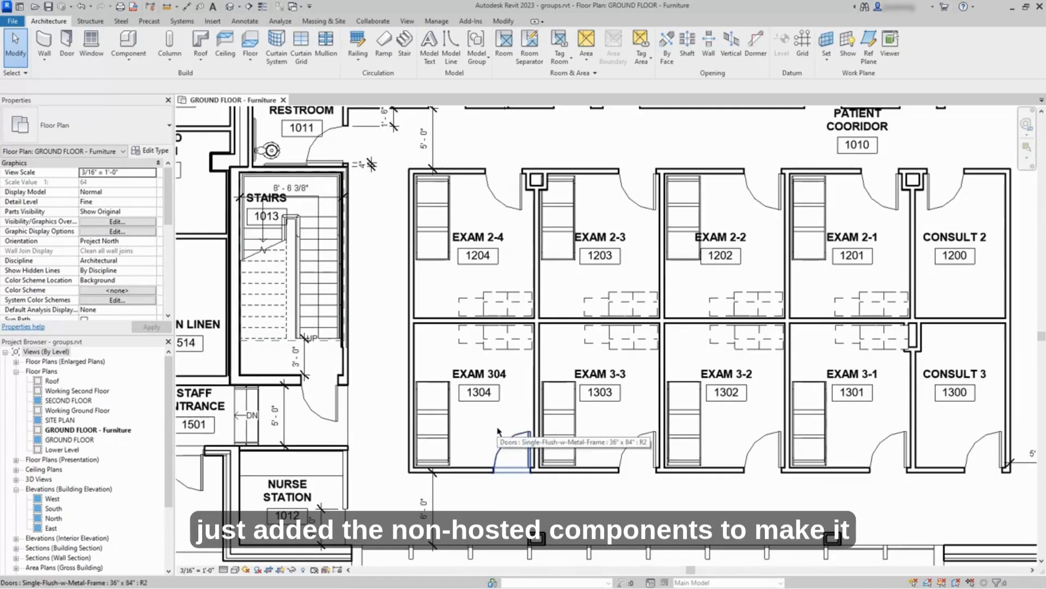
pyautogui.moveTo(508, 425); pyautogui.dragTo(500, 444, button='middle')
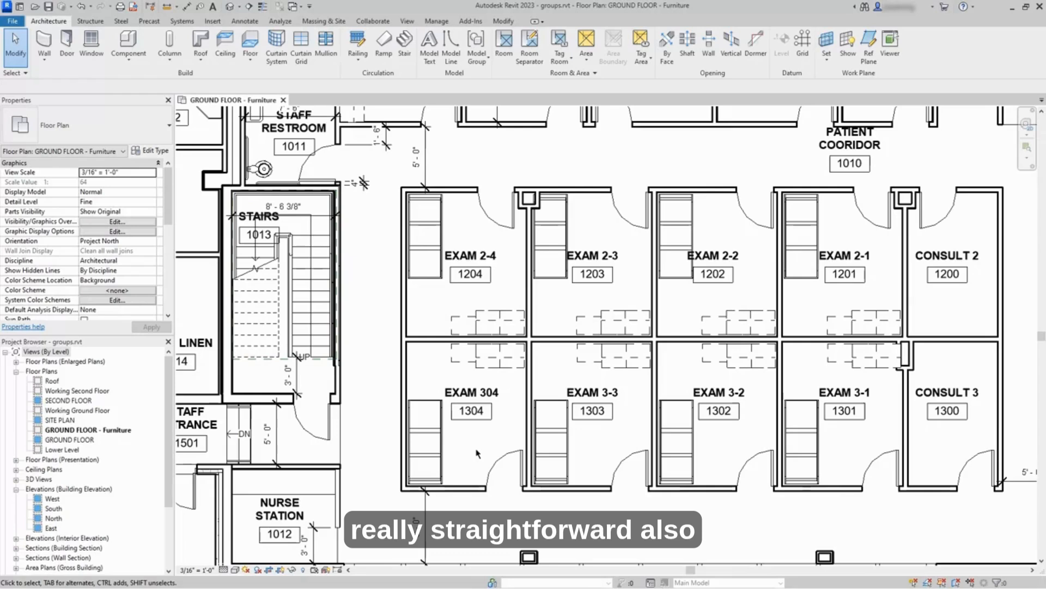
pyautogui.click(441, 452)
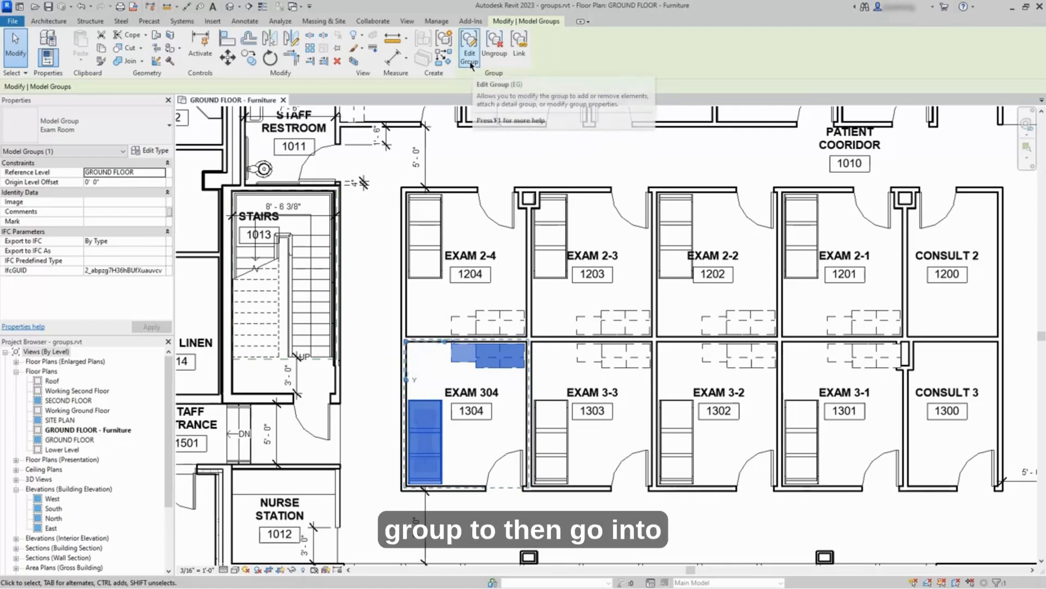
pyautogui.click(470, 58)
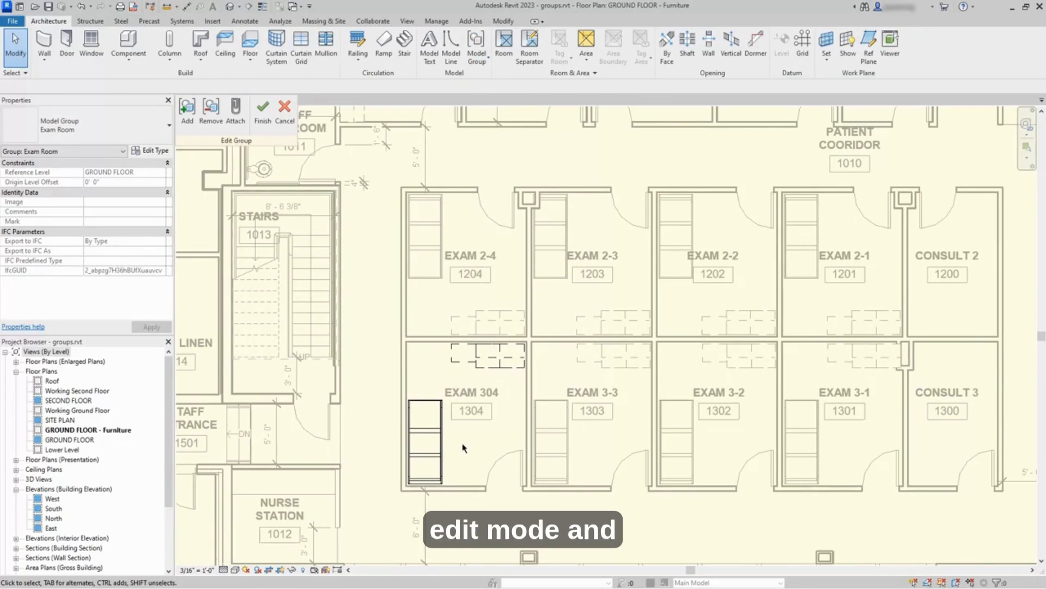
pyautogui.scroll(4, 463, 448)
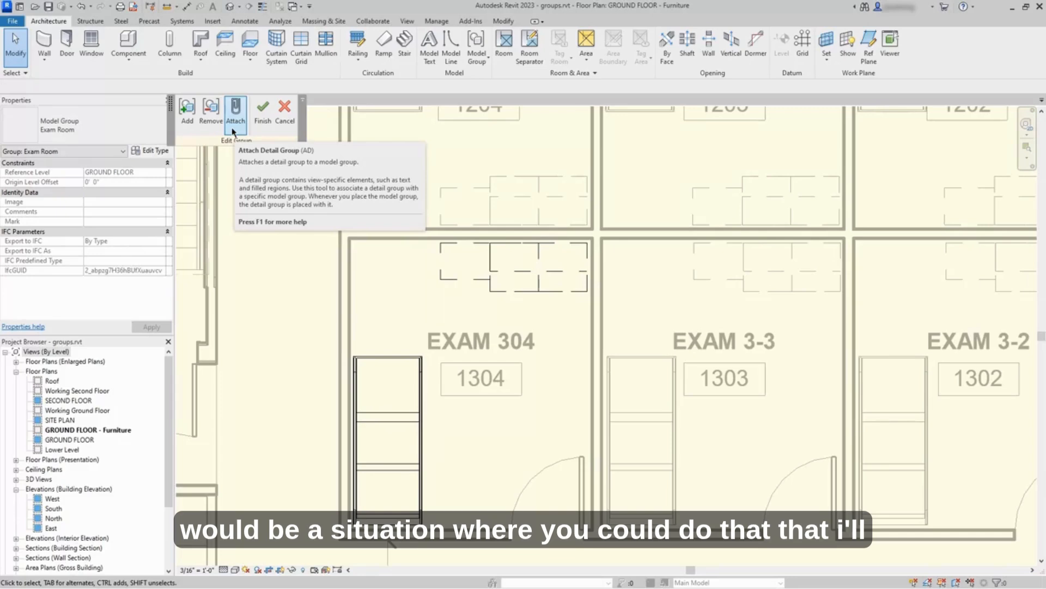
pyautogui.click(283, 132)
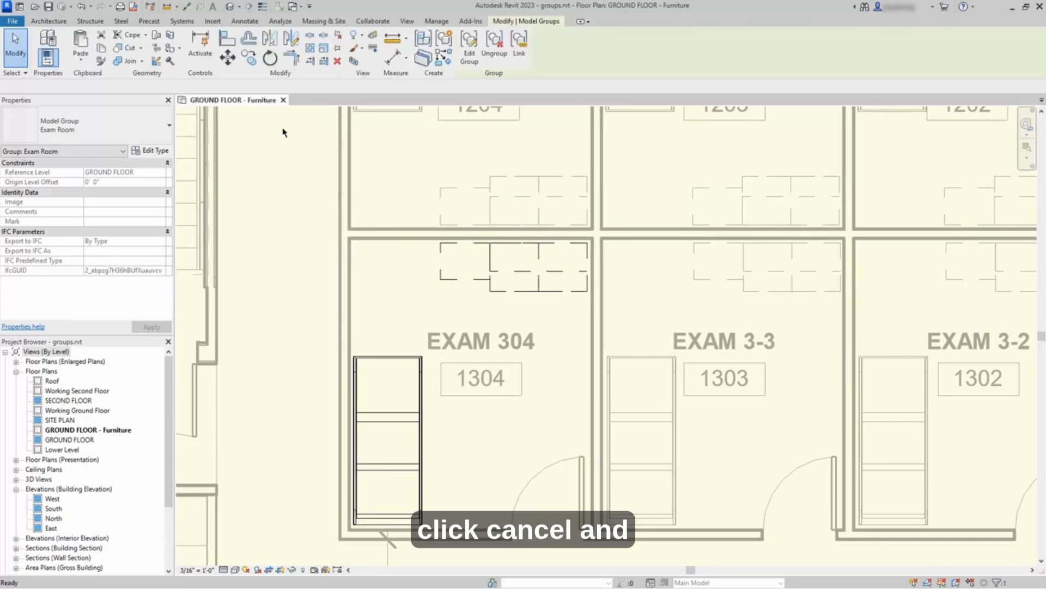
# Step: Ungroup the Exam 304 group into its individual casework and bed elements
pyautogui.scroll(2, 462, 393)
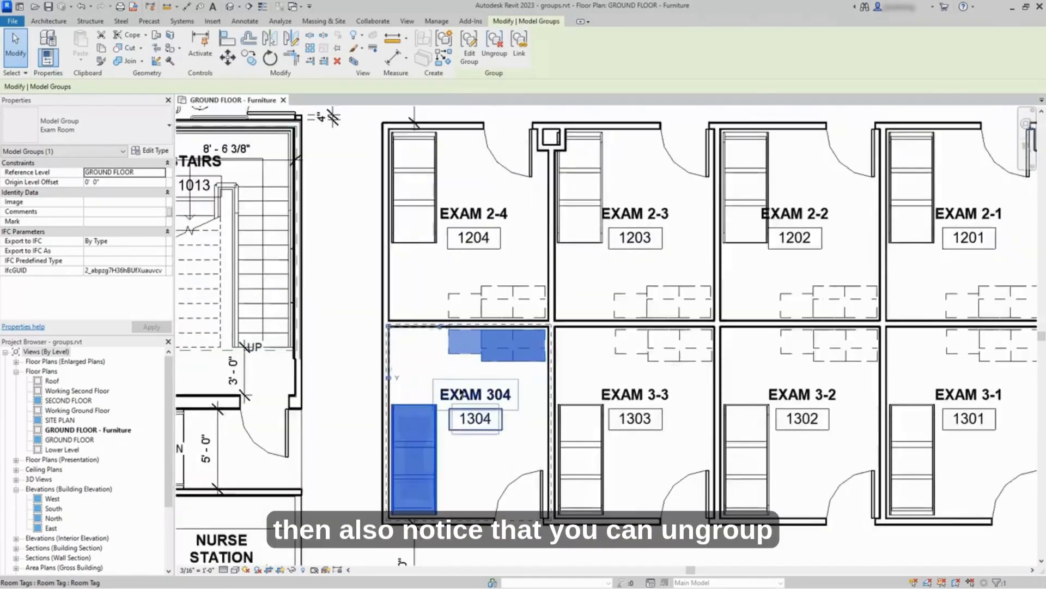
pyautogui.scroll(1, 462, 393)
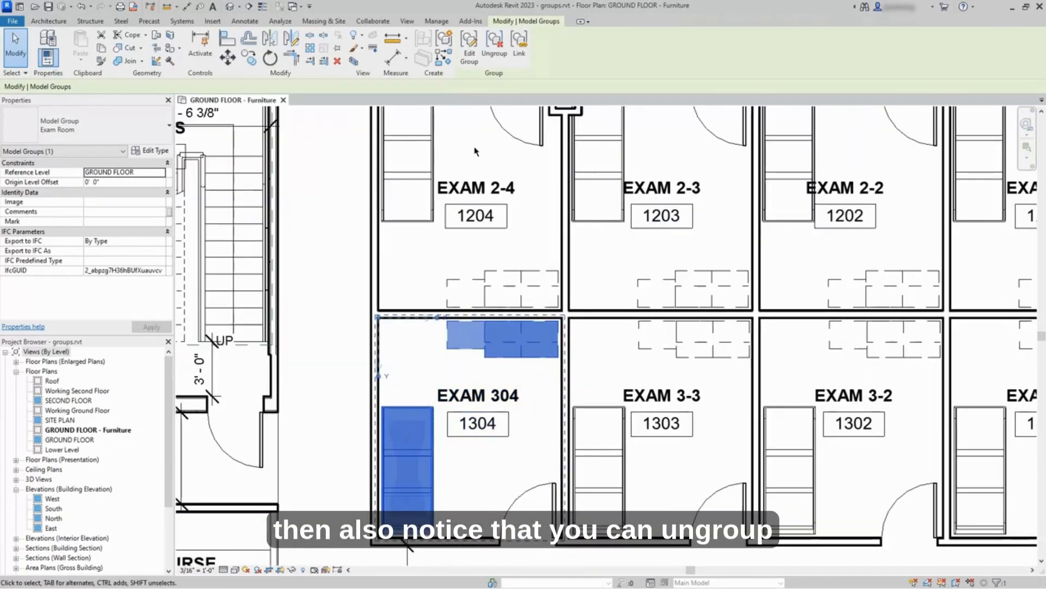
pyautogui.click(494, 53)
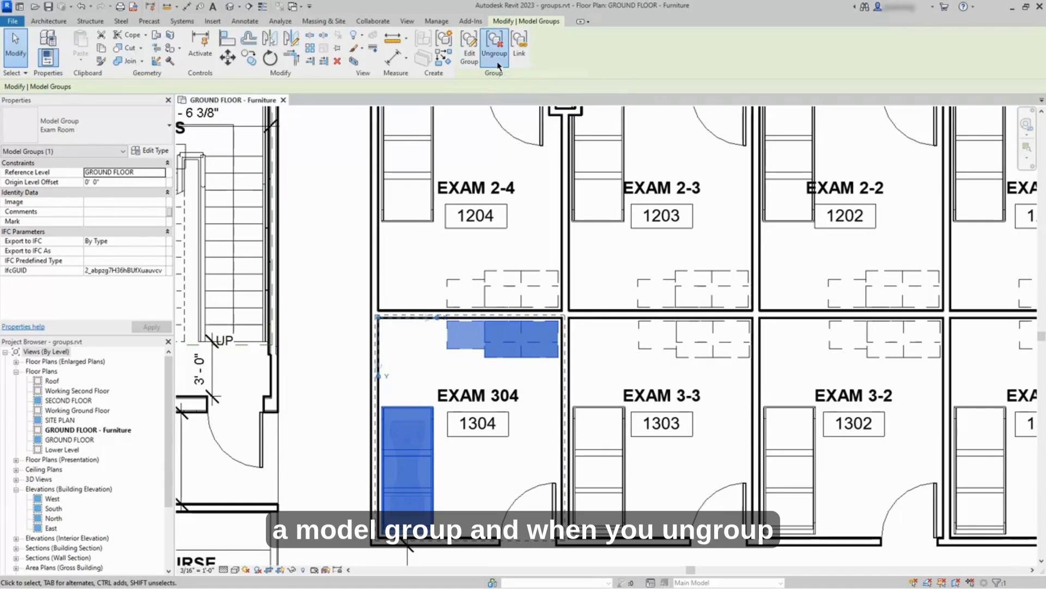
# Step: Select the ungrouped casework and bed in Exam 304 and the Exam 3-3 group to compare their selection behaviour
pyautogui.click(535, 402)
pyautogui.click(542, 352)
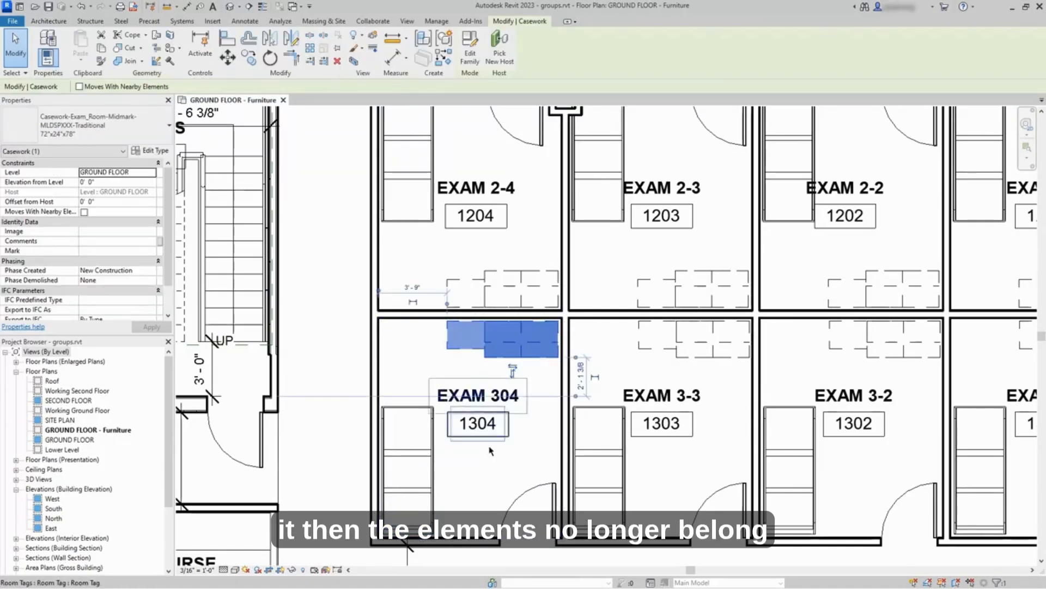
pyautogui.click(428, 466)
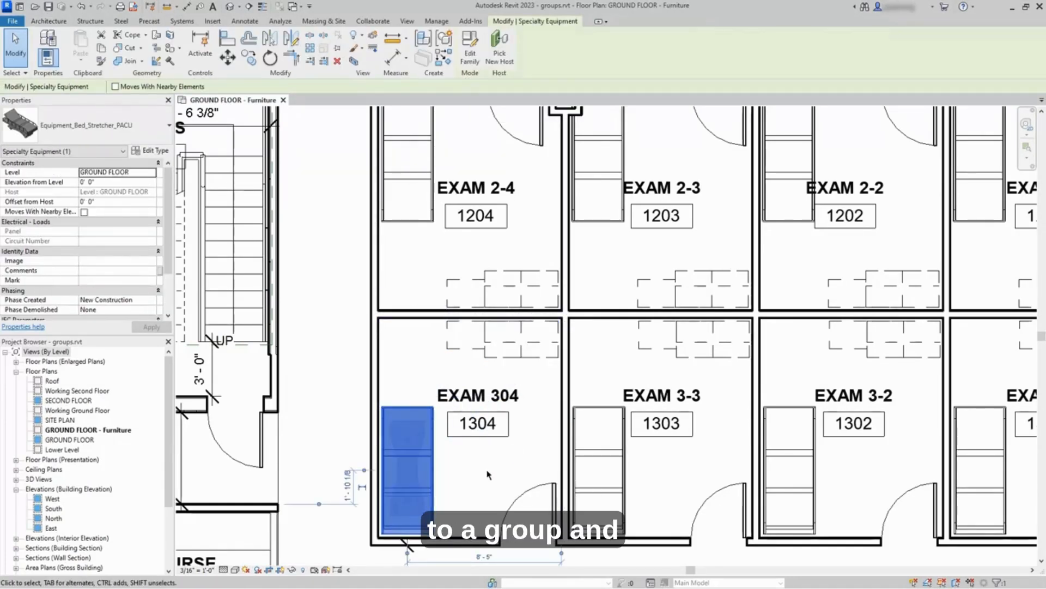
pyautogui.press('Escape')
pyautogui.click(585, 461)
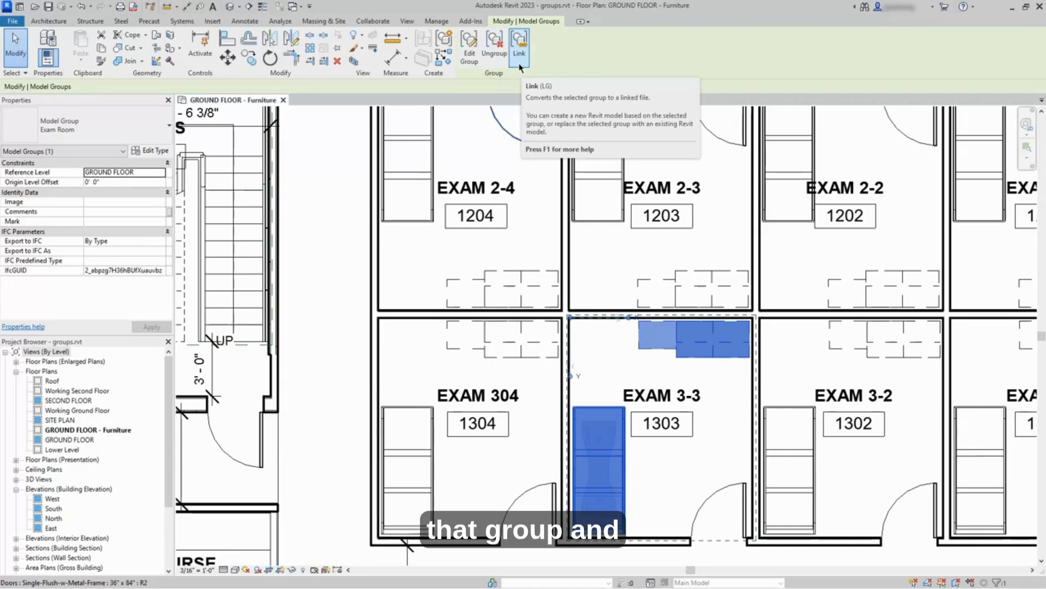
pyautogui.click(352, 348)
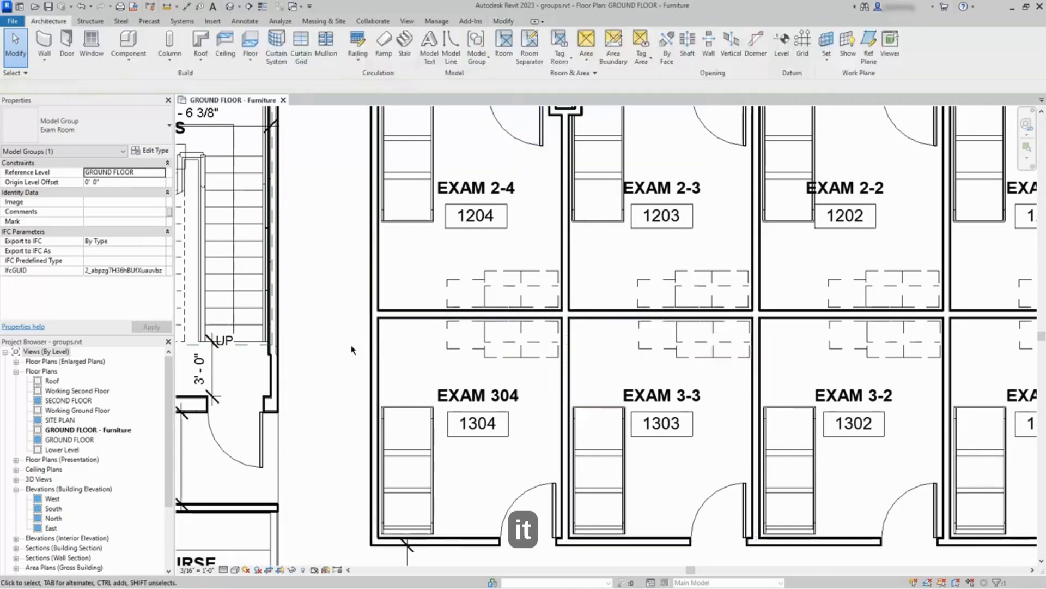
pyautogui.scroll(-3, 382, 358)
pyautogui.moveTo(594, 338); pyautogui.dragTo(547, 354, button='middle')
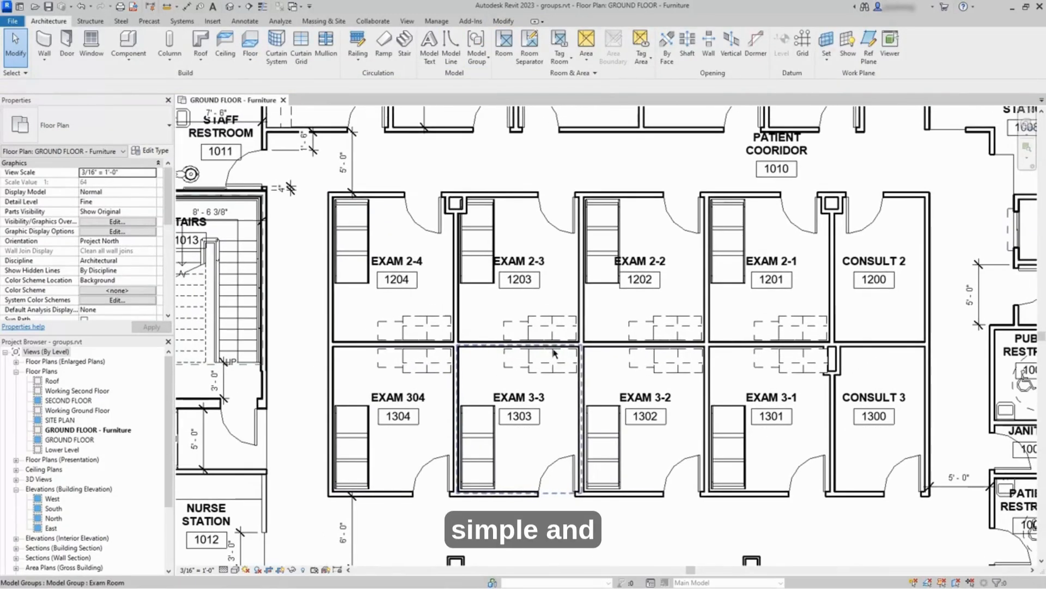